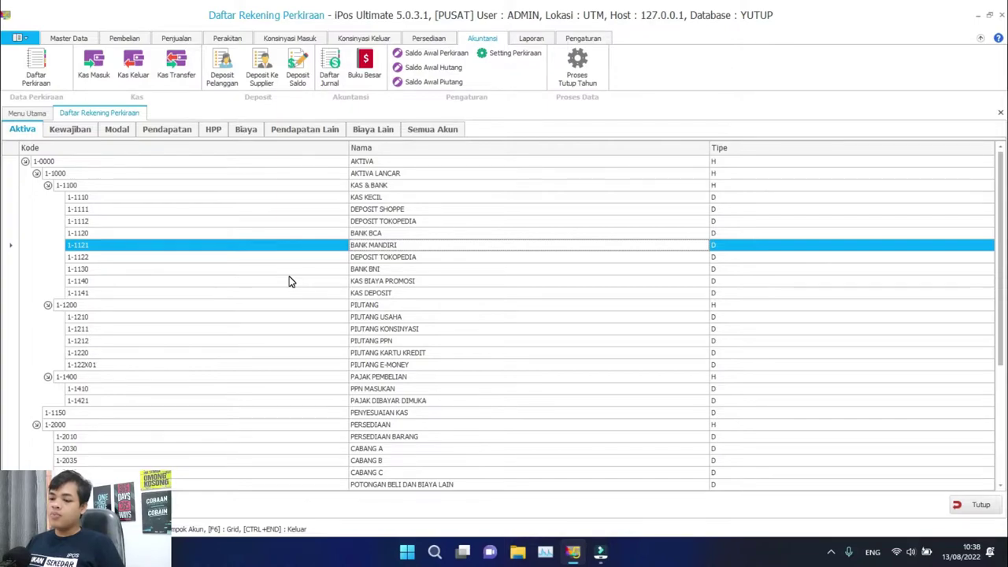
Step: Review the BANK BCA account in the asset accounts and close the account list
{"action": "key", "text": "Insert"}
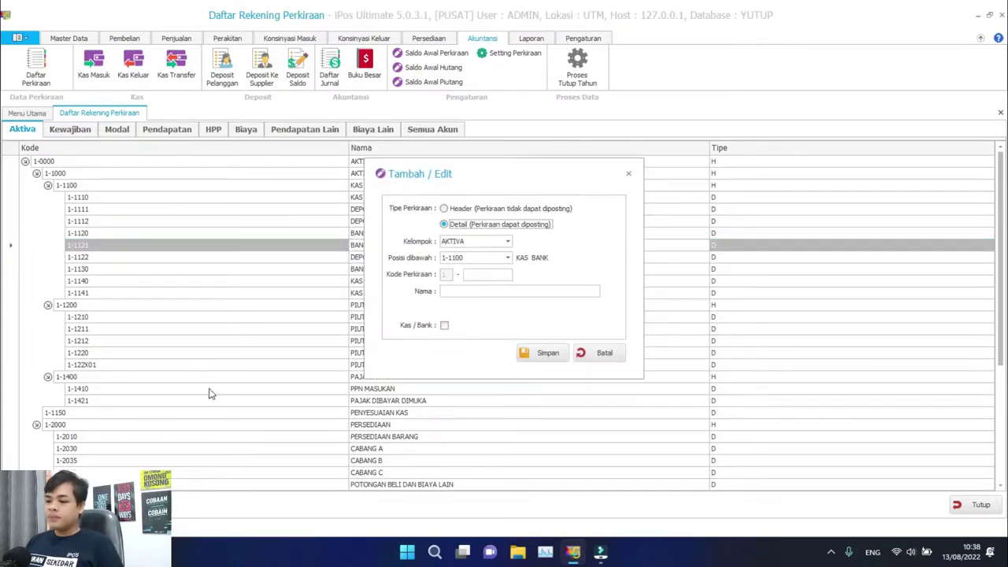
{"action": "left_click", "coordinate": [601, 353]}
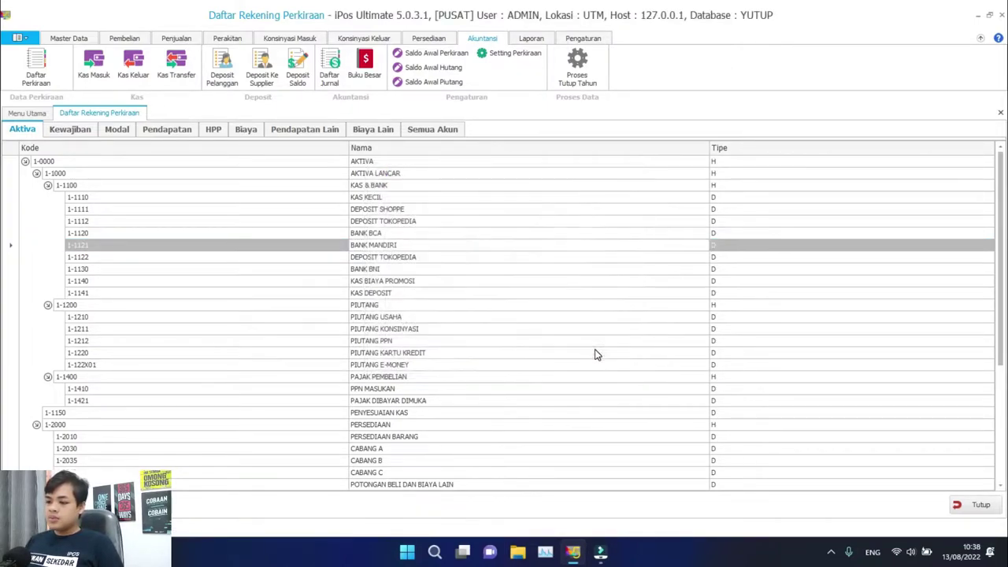
{"action": "left_click", "coordinate": [371, 235]}
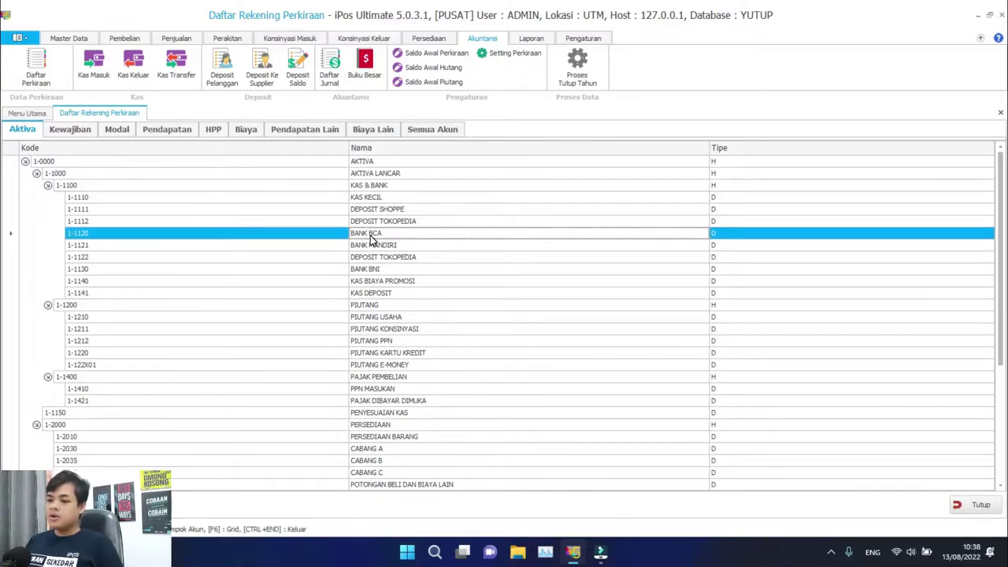
{"action": "left_click", "coordinate": [316, 237]}
{"action": "left_click", "coordinate": [381, 235]}
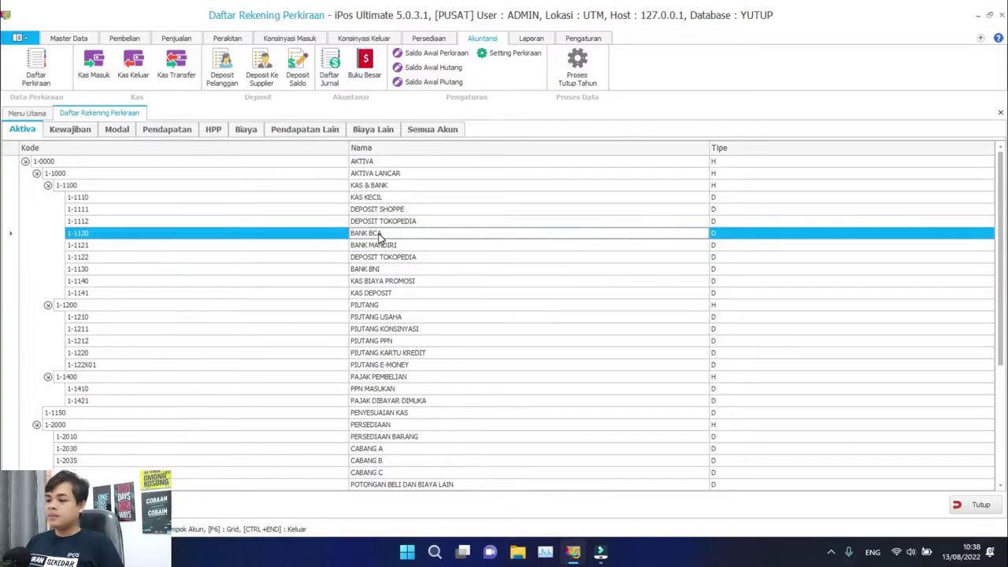
{"action": "left_click", "coordinate": [959, 506]}
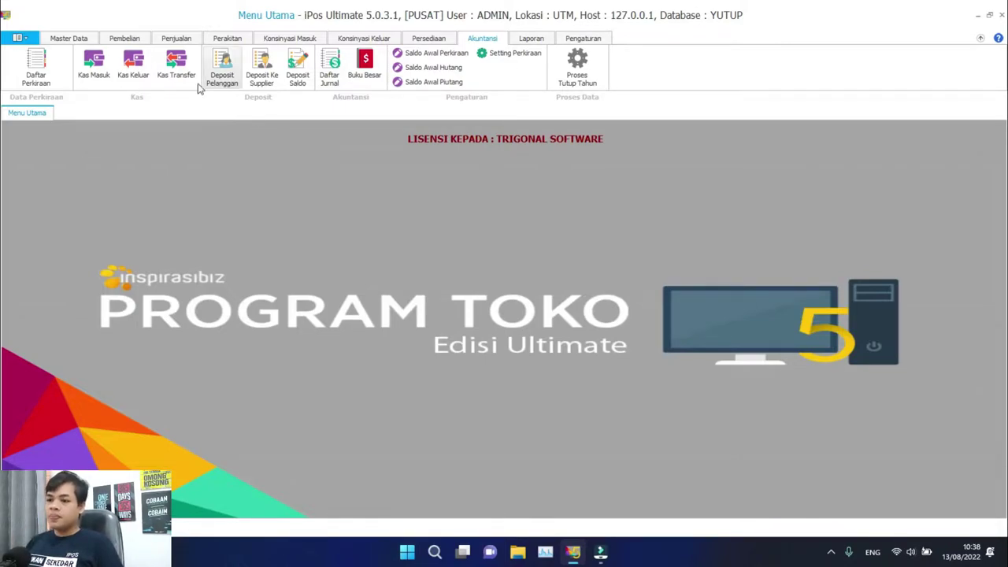
Step: Create a new cashier sale from the cashier list and add VIT 330 ml in unit BTL, searching items by 1
{"action": "left_click", "coordinate": [186, 41]}
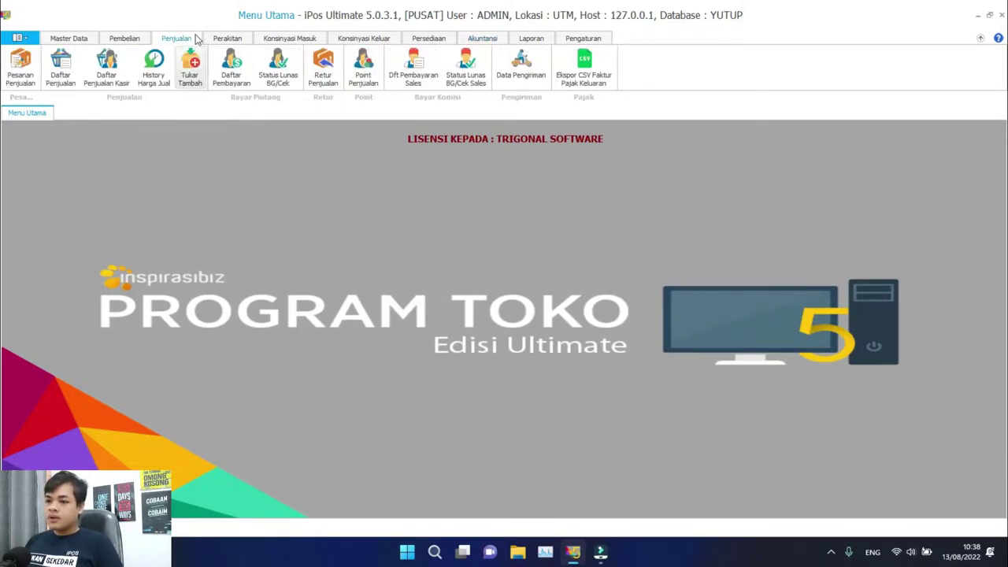
{"action": "left_click", "coordinate": [107, 71]}
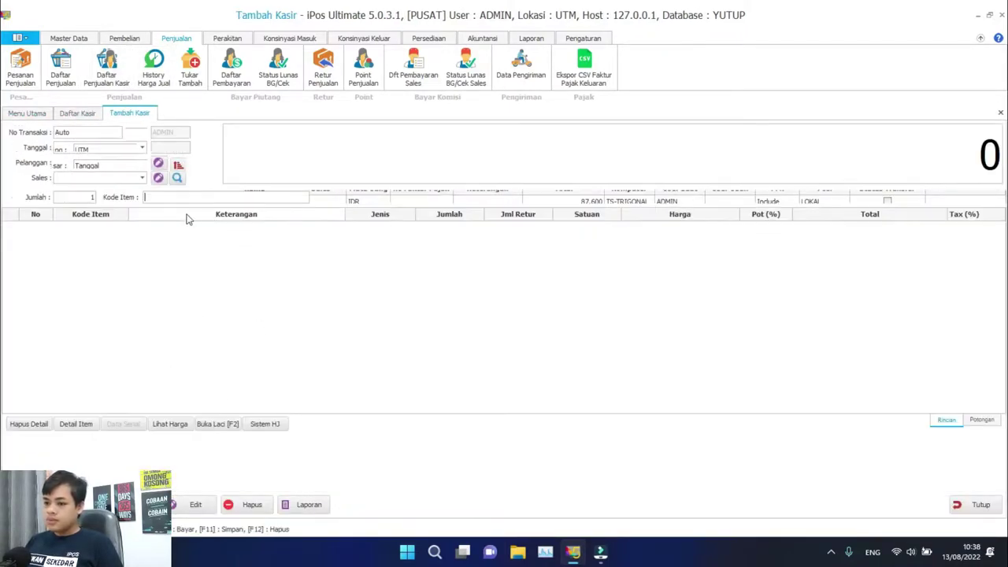
{"action": "key", "text": "Insert"}
{"action": "type", "text": "1"}
{"action": "key", "text": "Return"}
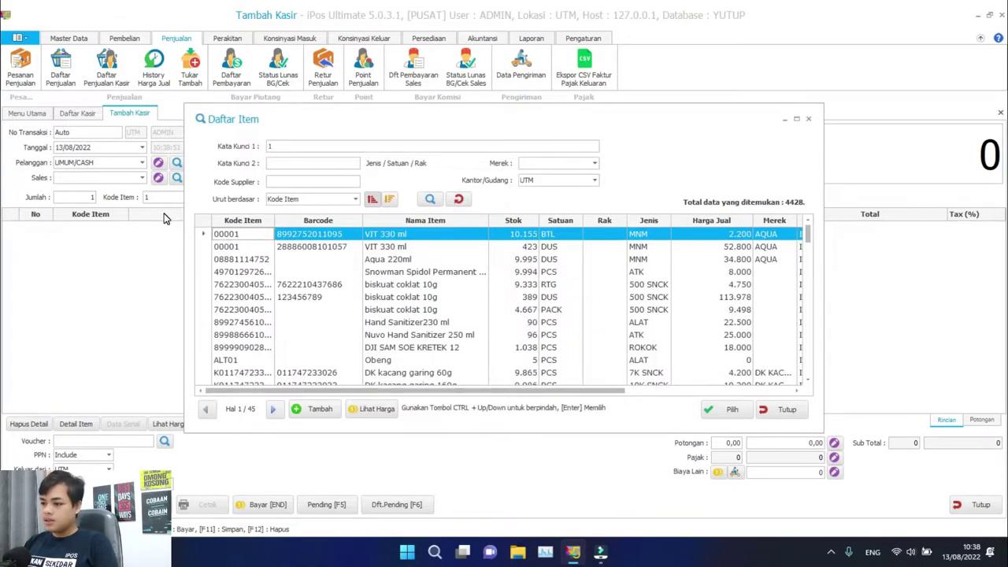
{"action": "key", "text": "Return"}
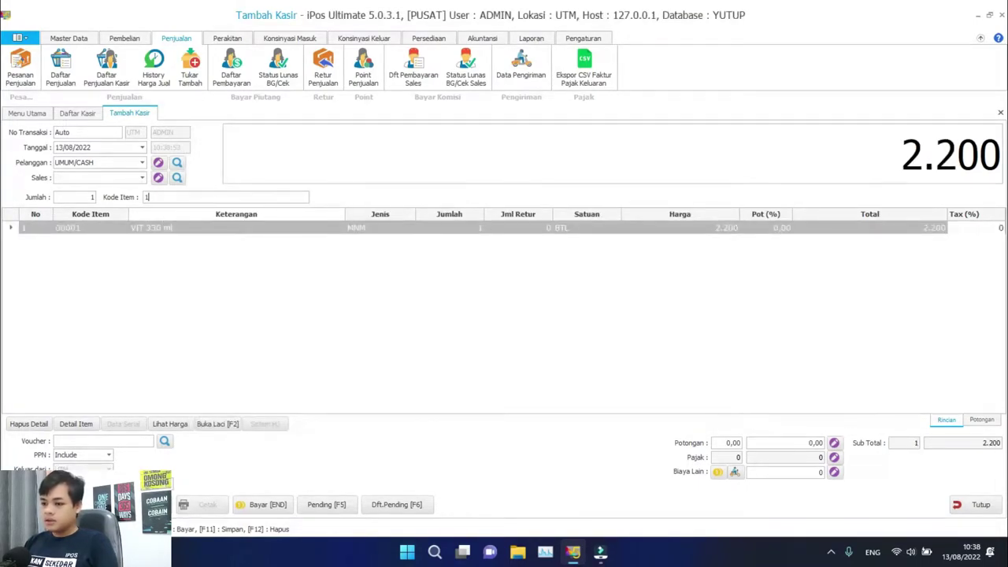
Step: Add biskuat coklat 10g in unit RTG to the sale from the item search for 1
{"action": "key", "text": "Return"}
{"action": "key", "text": "Down"}
{"action": "key", "text": "Down"}
{"action": "key", "text": "Down"}
{"action": "key", "text": "Down"}
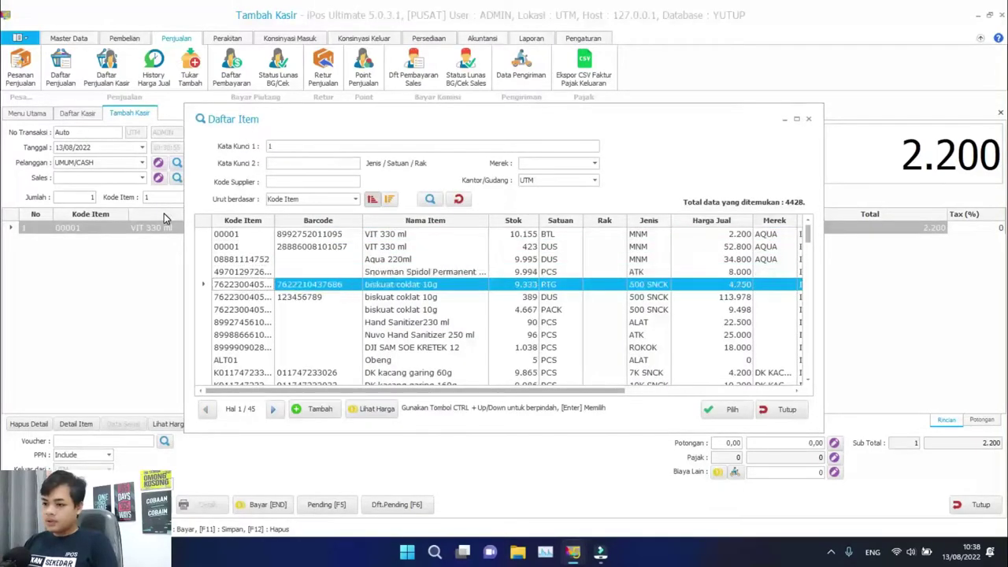
{"action": "key", "text": "Return"}
Step: Add Hand Sanitizer230 ml to the sale from the item list
{"action": "key", "text": "Return"}
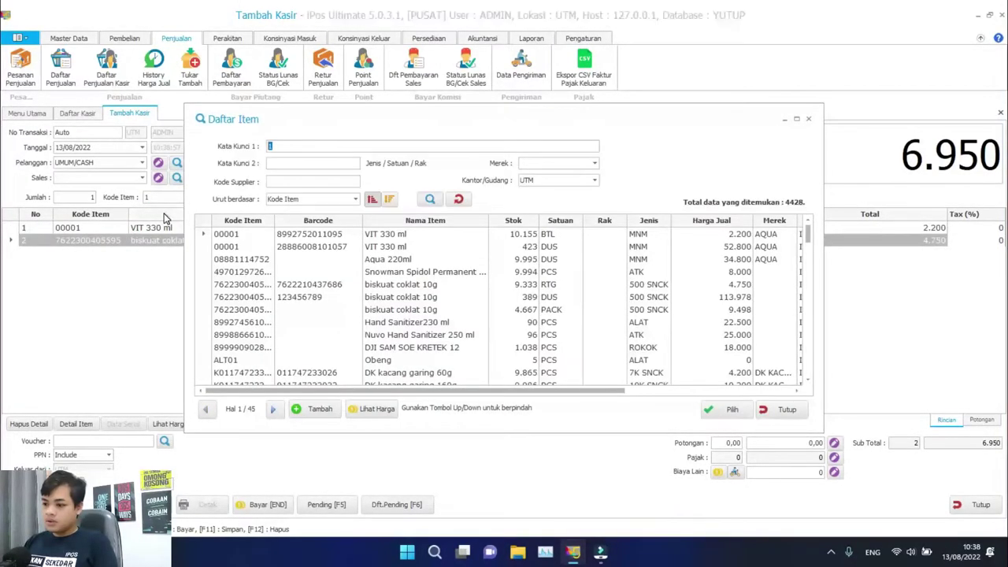
{"action": "key", "text": "Down"}
{"action": "key", "text": "Down"}
{"action": "key", "text": "Down"}
{"action": "key", "text": "Down"}
{"action": "key", "text": "Down"}
{"action": "key", "text": "Down"}
{"action": "key", "text": "Down"}
{"action": "key", "text": "Return"}
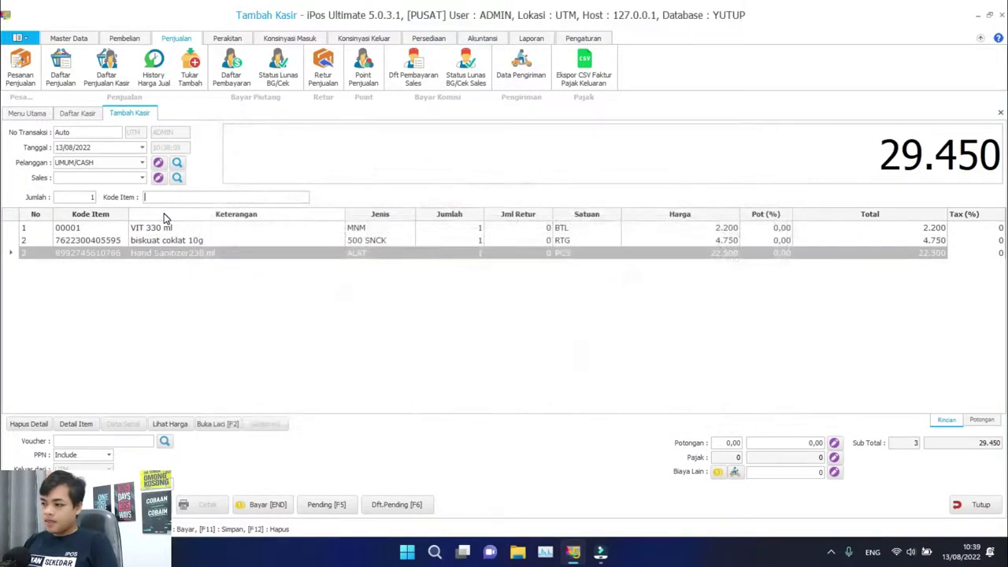
Step: Add DJI SAM SOE KRETEK 12 to the sale as the fourth item
{"action": "key", "text": "Return"}
{"action": "key", "text": "Down"}
{"action": "key", "text": "Down"}
{"action": "key", "text": "Down"}
{"action": "key", "text": "Down"}
{"action": "key", "text": "Down"}
{"action": "key", "text": "Down"}
{"action": "key", "text": "Down"}
{"action": "key", "text": "Down"}
{"action": "key", "text": "Down"}
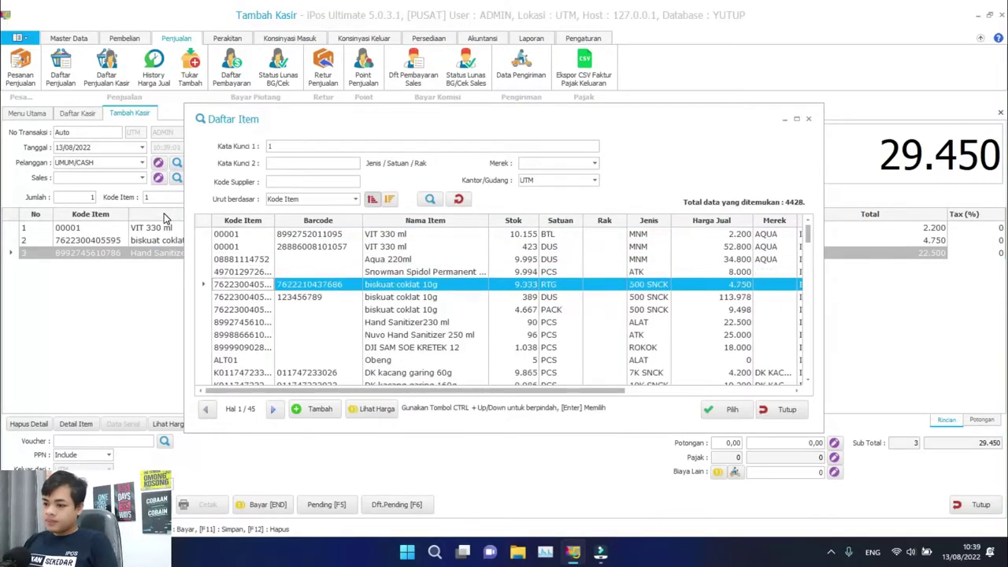
{"action": "key", "text": "Return"}
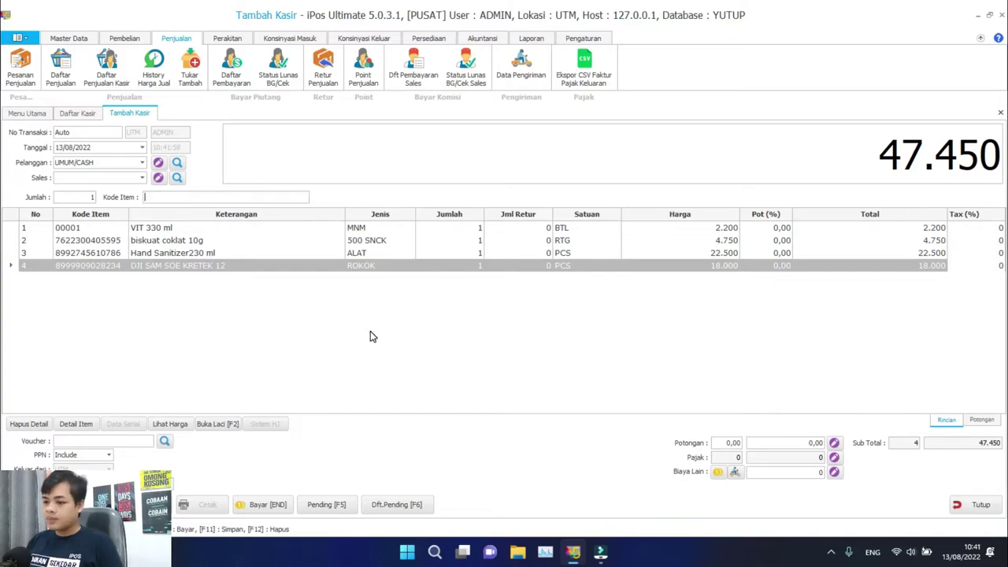
Step: Open the payment for the sale and enter 47.450 as the debit card (Kartu Debit) amount
{"action": "left_click", "coordinate": [274, 504]}
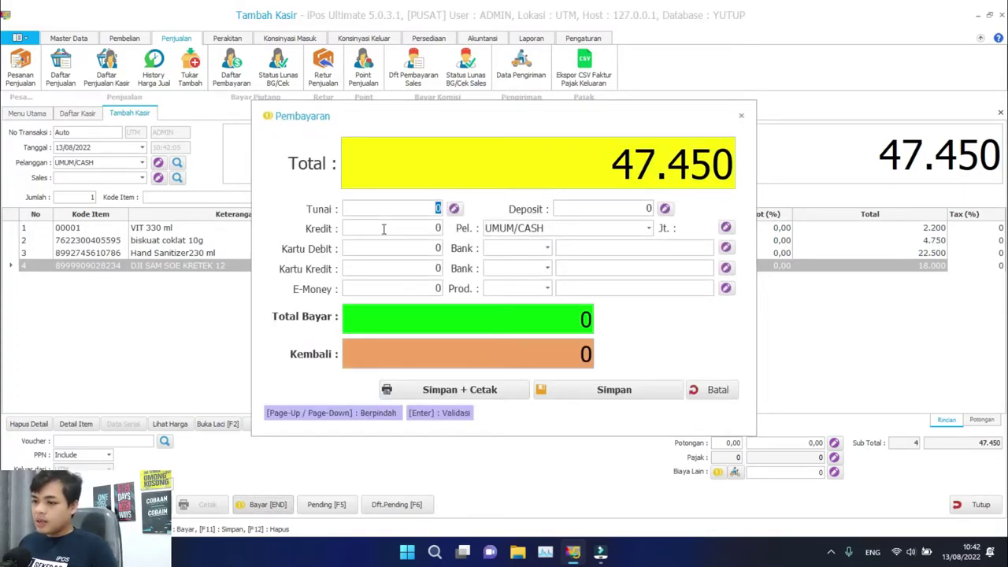
{"action": "left_click", "coordinate": [393, 249]}
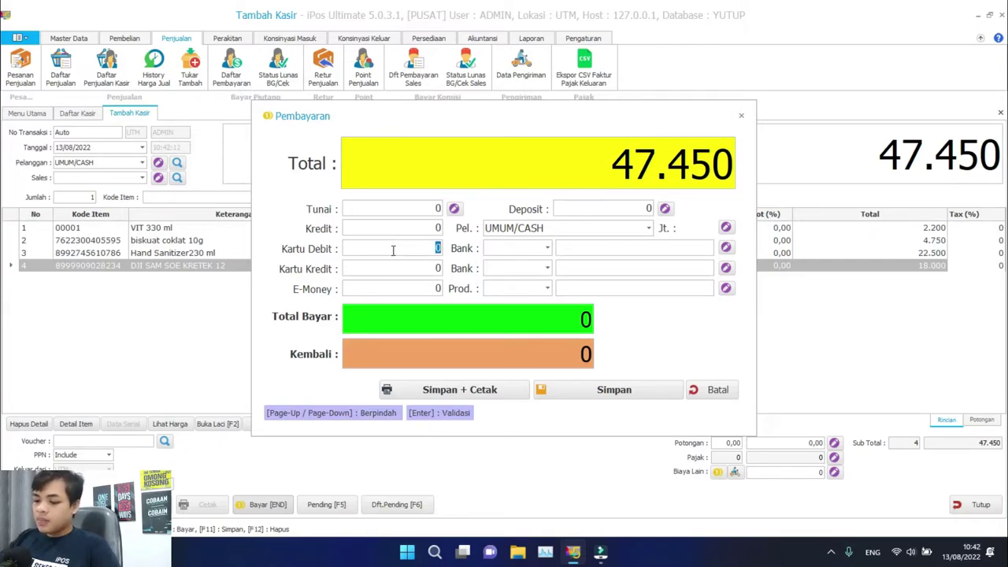
{"action": "type", "text": "47"}
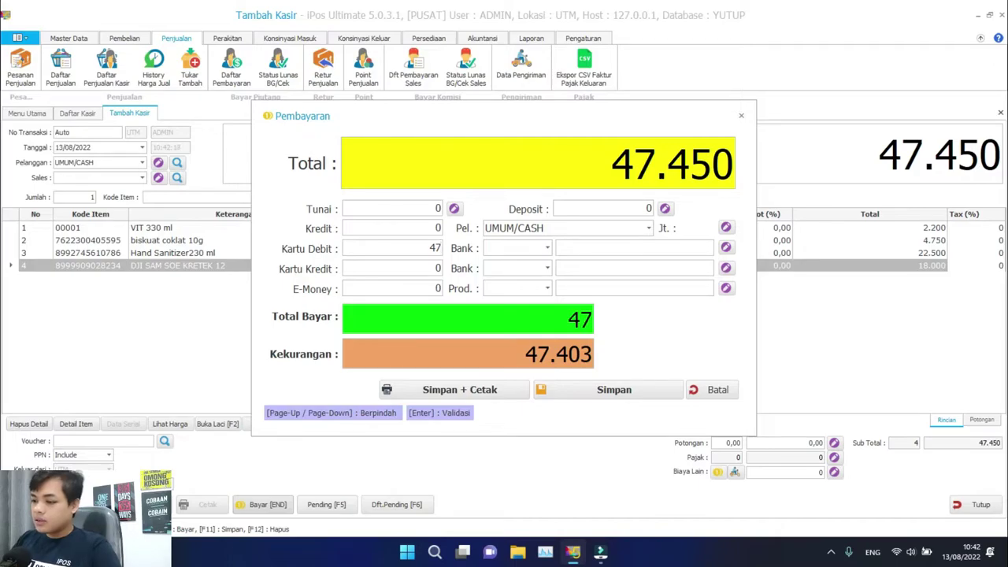
{"action": "type", "text": "459"}
{"action": "key", "text": "BackSpace"}
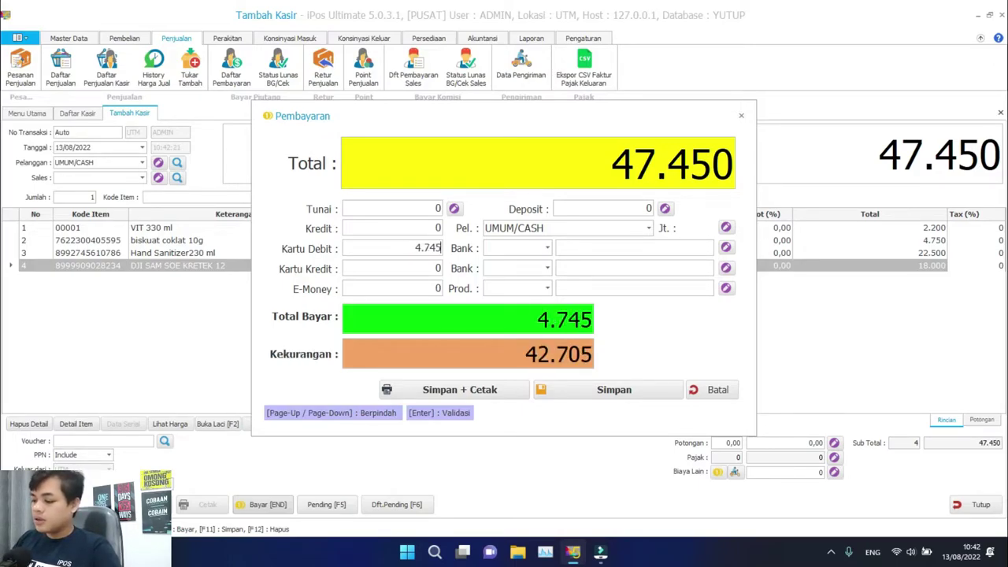
{"action": "type", "text": "0"}
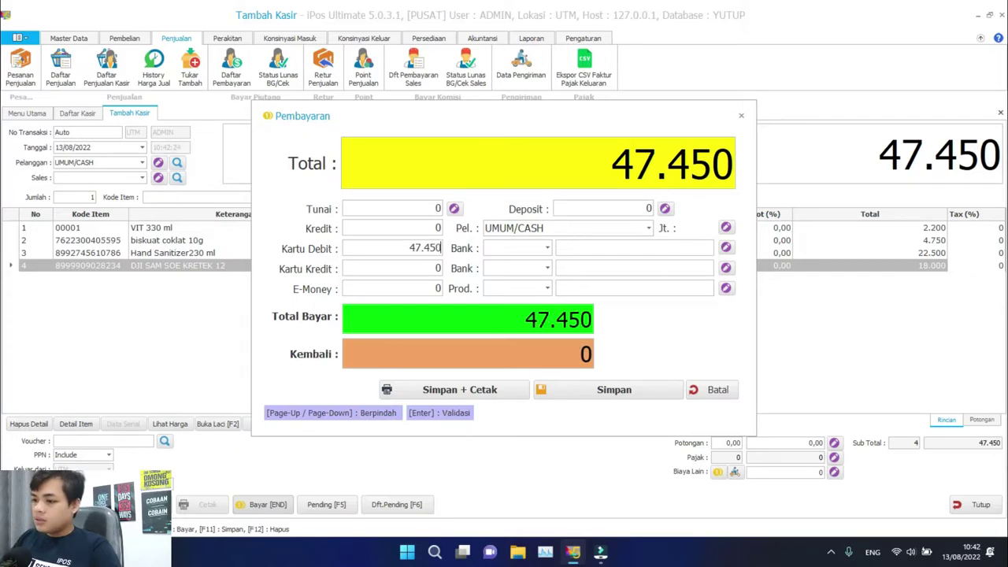
Step: Choose BCA as the bank for the debit card payment
{"action": "left_click", "coordinate": [549, 248]}
{"action": "left_click", "coordinate": [547, 266]}
{"action": "left_click", "coordinate": [548, 248]}
{"action": "left_click", "coordinate": [540, 273]}
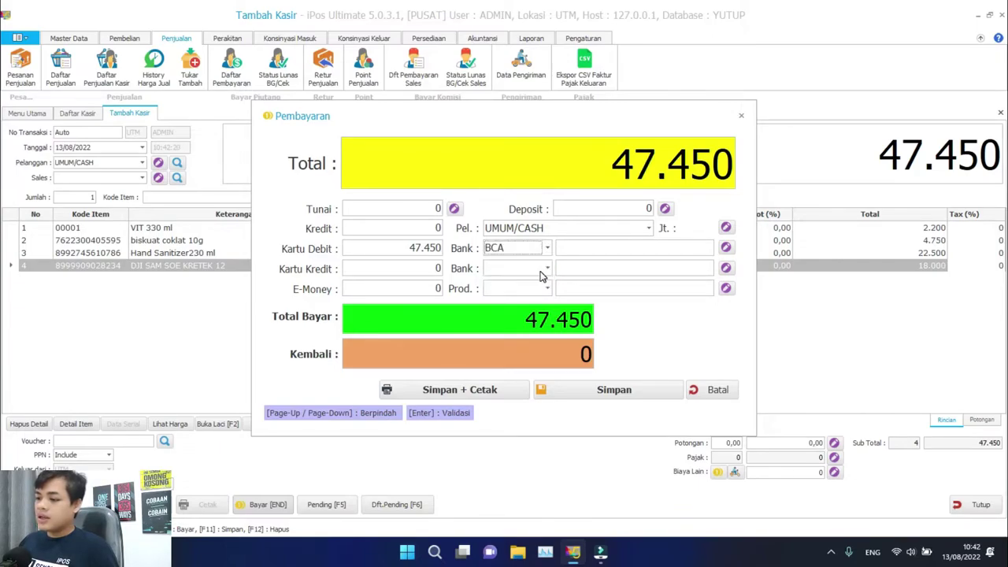
Step: Save the payment without printing, leaving the debit card number blank, and start a new cashier transaction
{"action": "left_click", "coordinate": [569, 249]}
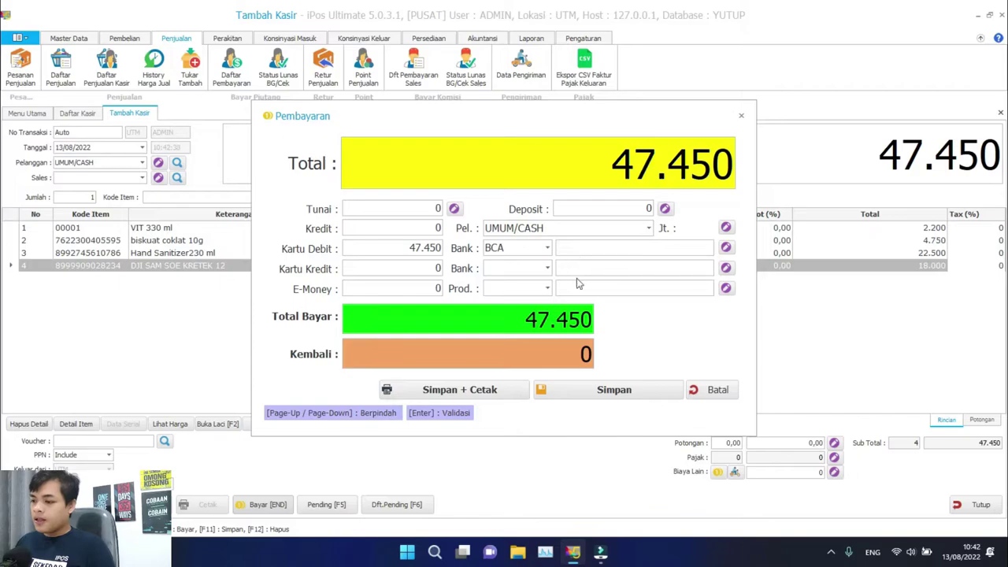
{"action": "left_click", "coordinate": [613, 389]}
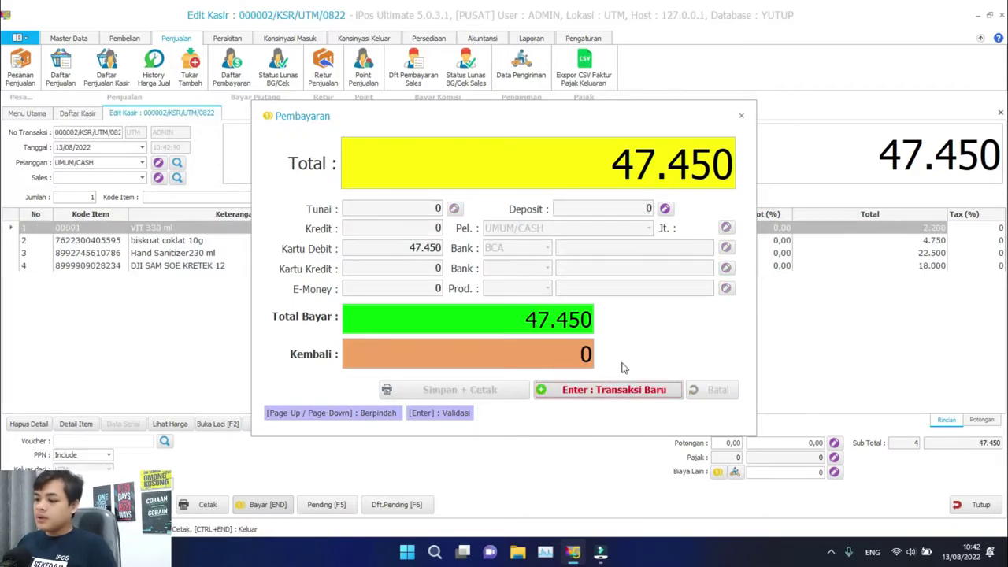
{"action": "left_click", "coordinate": [556, 396]}
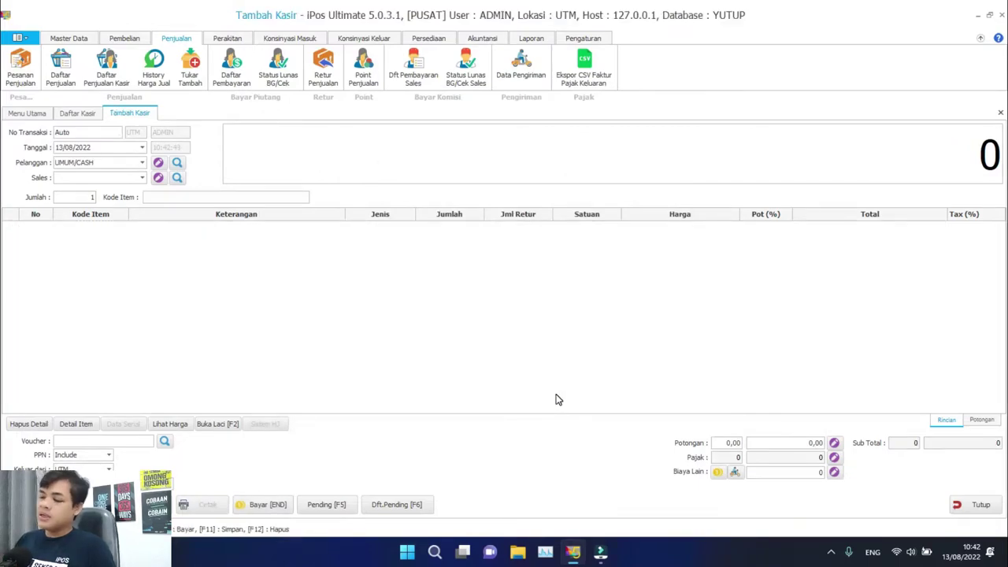